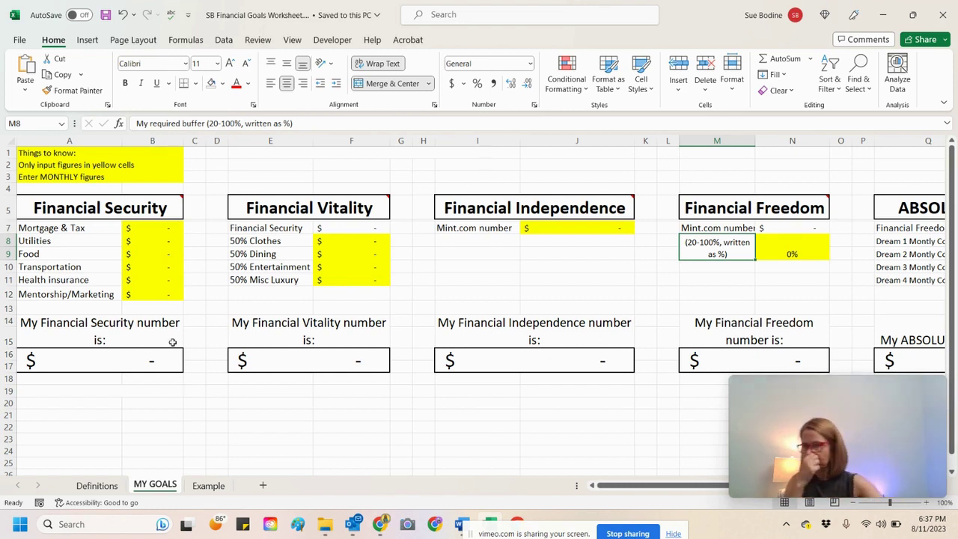
Review the Financial Security note and its expense categories, from Mortgage & Tax through Mentorship/Marketing, on the MY GOALS sheet.
mouse_move(168, 214)
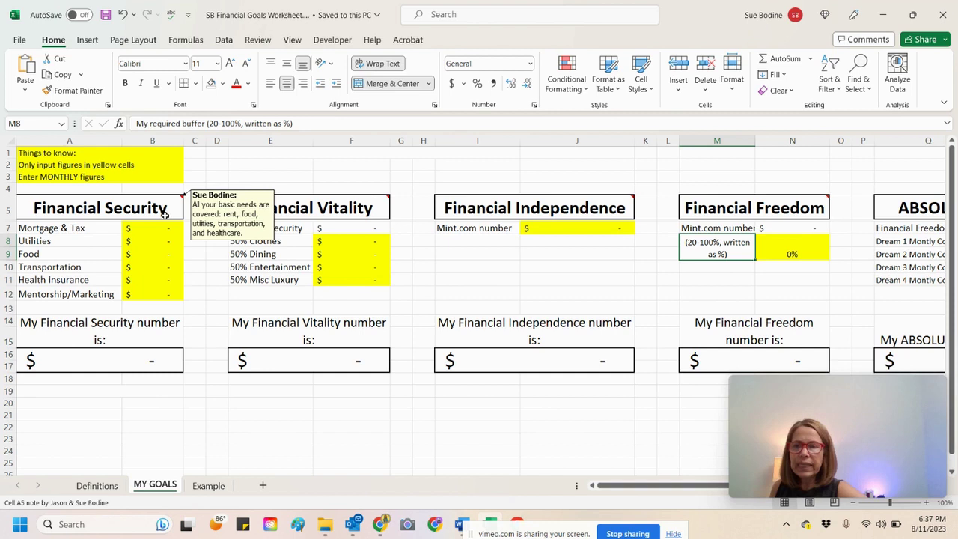
left_click(94, 228)
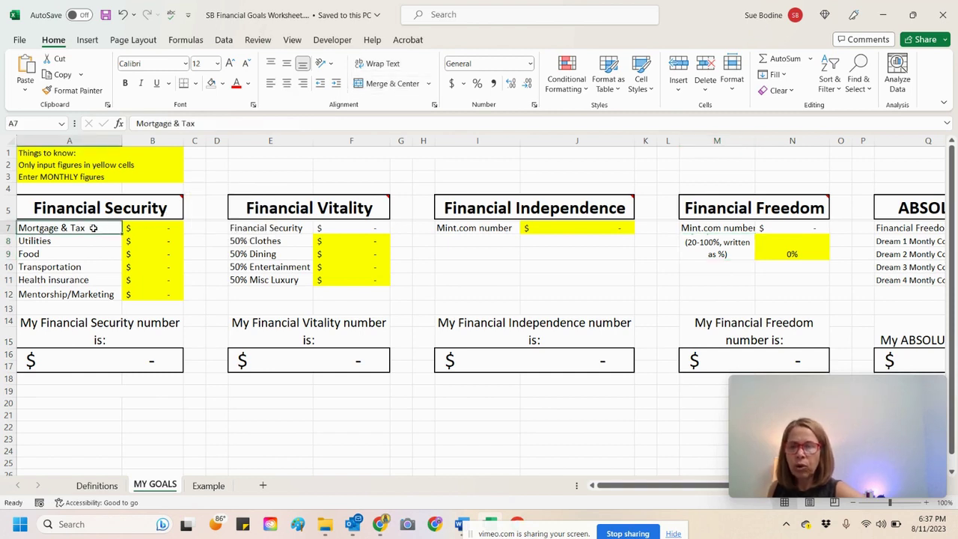
left_click(96, 240)
left_click(97, 252)
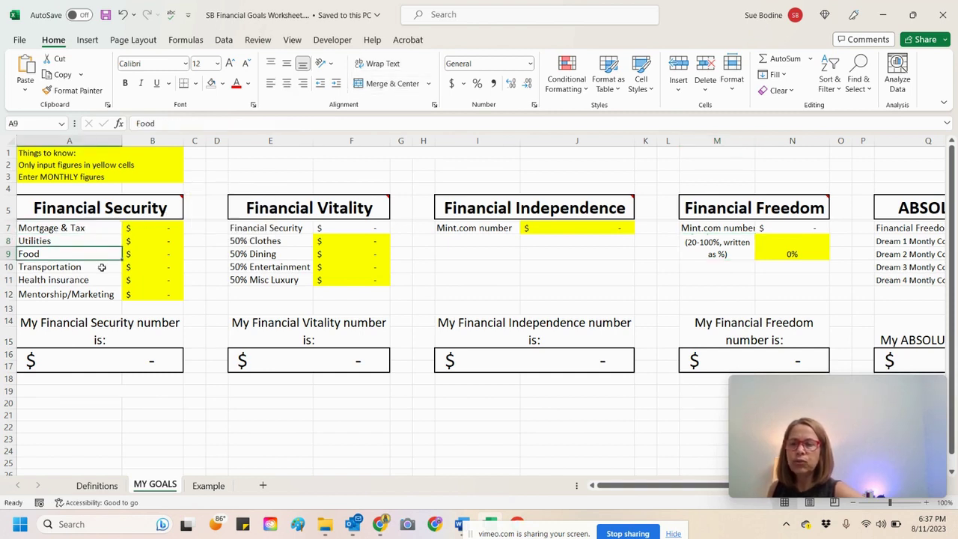
left_click(102, 268)
left_click(104, 280)
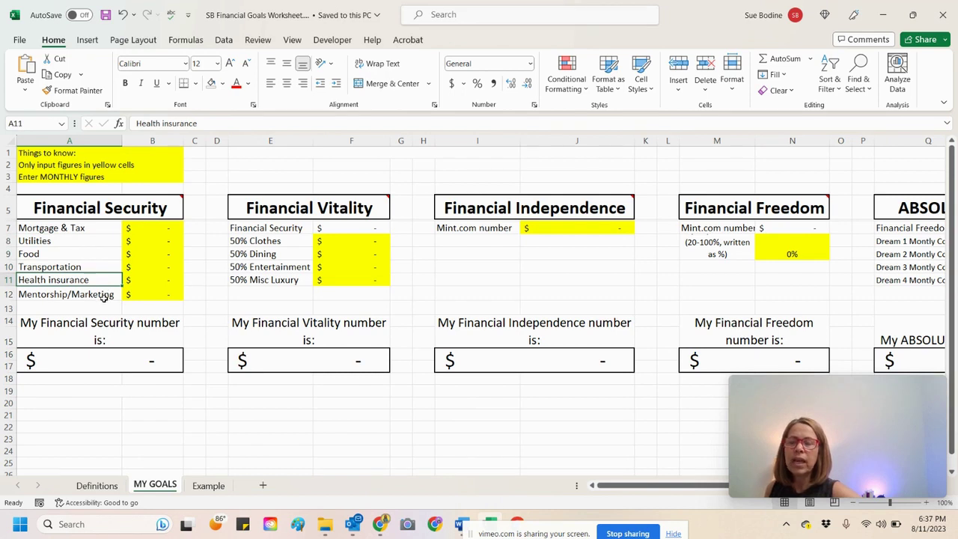
left_click(104, 296)
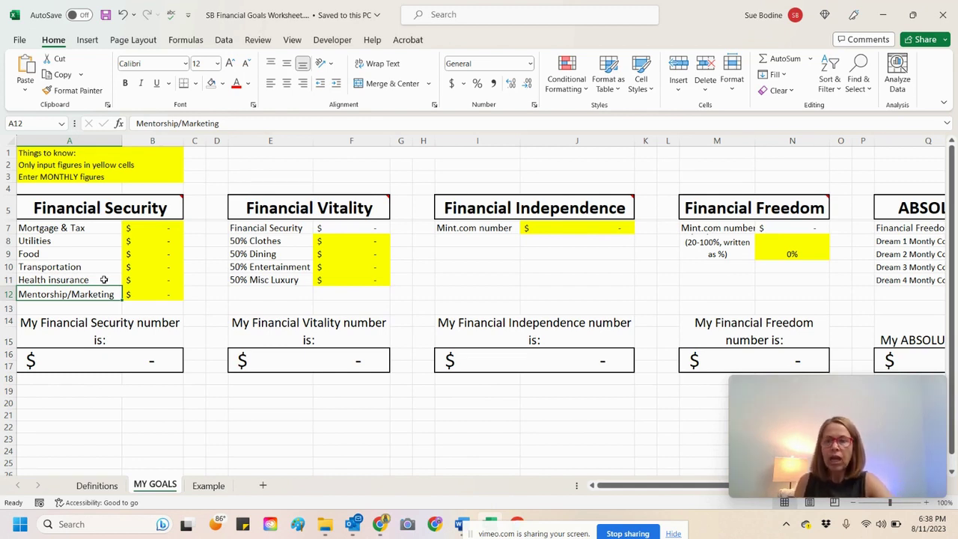
left_click_drag(106, 230, 105, 251)
left_click(120, 208)
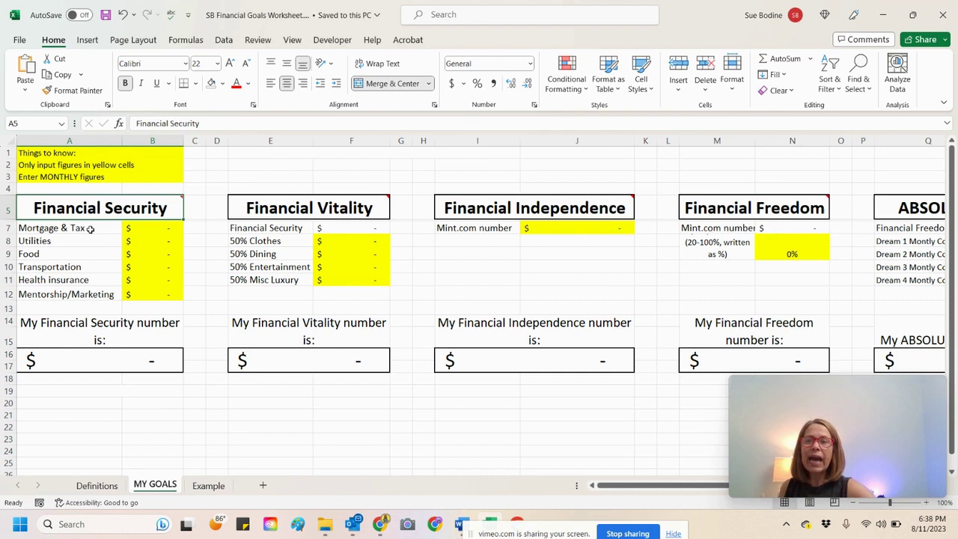
left_click_drag(90, 229, 90, 300)
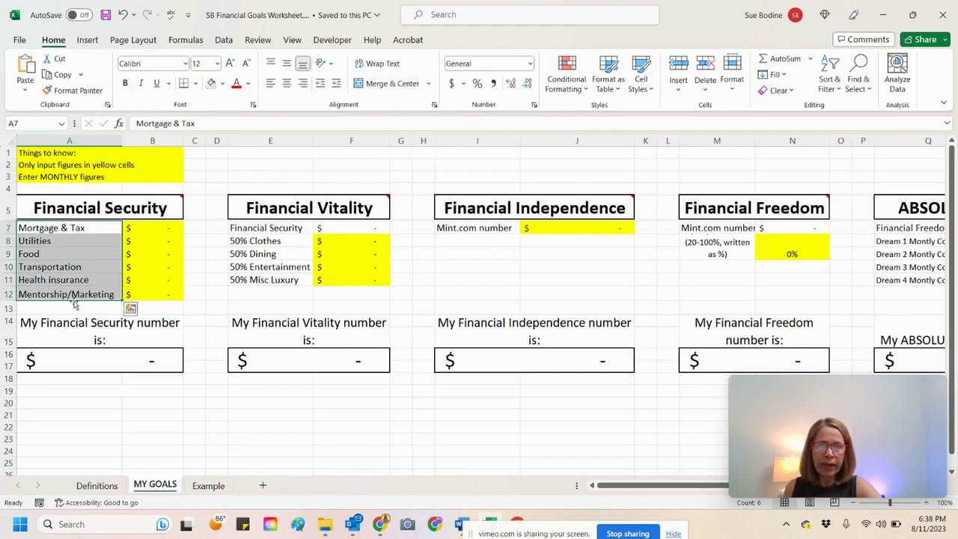
left_click(67, 294)
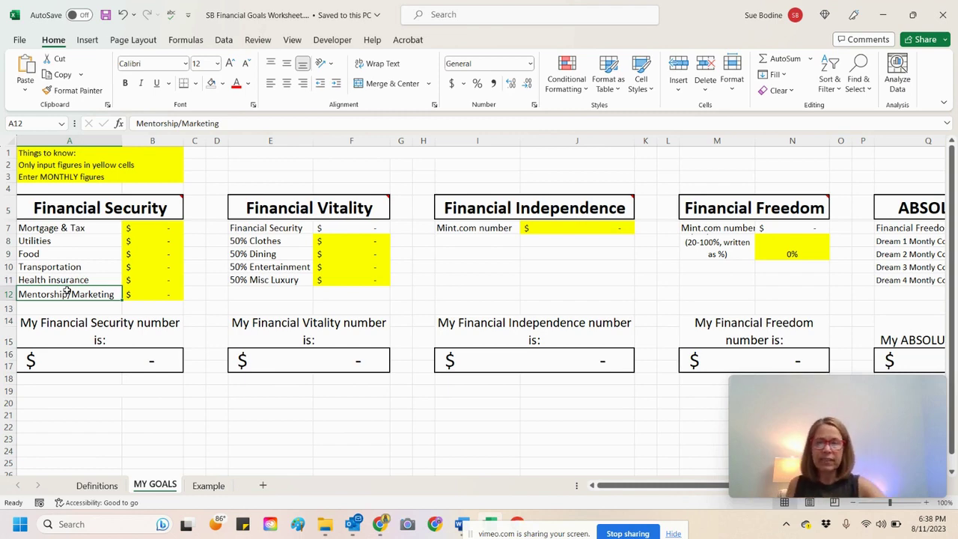
Examine the Financial Security amounts and total on the Example sheet, and compare them with the total cell on MY GOALS.
left_click(208, 486)
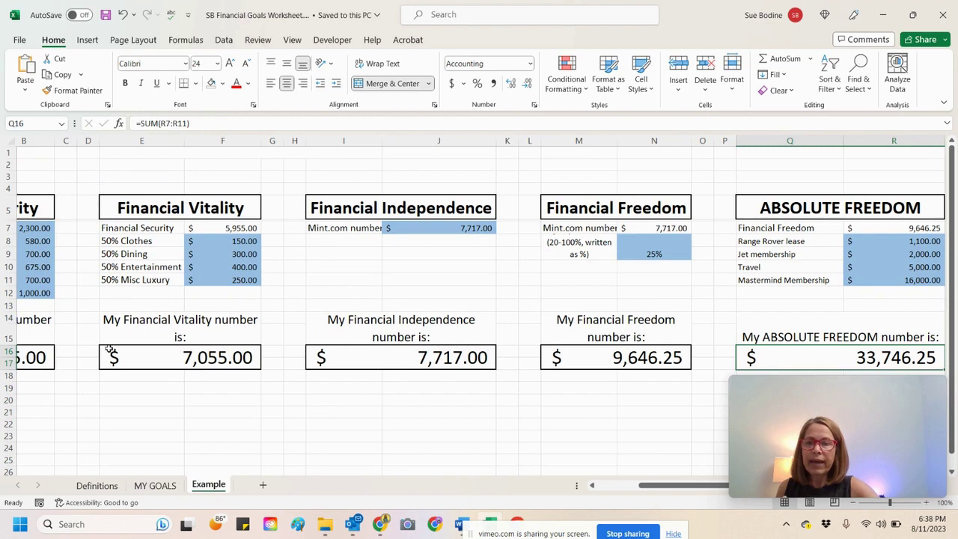
left_click_drag(640, 485, 622, 488)
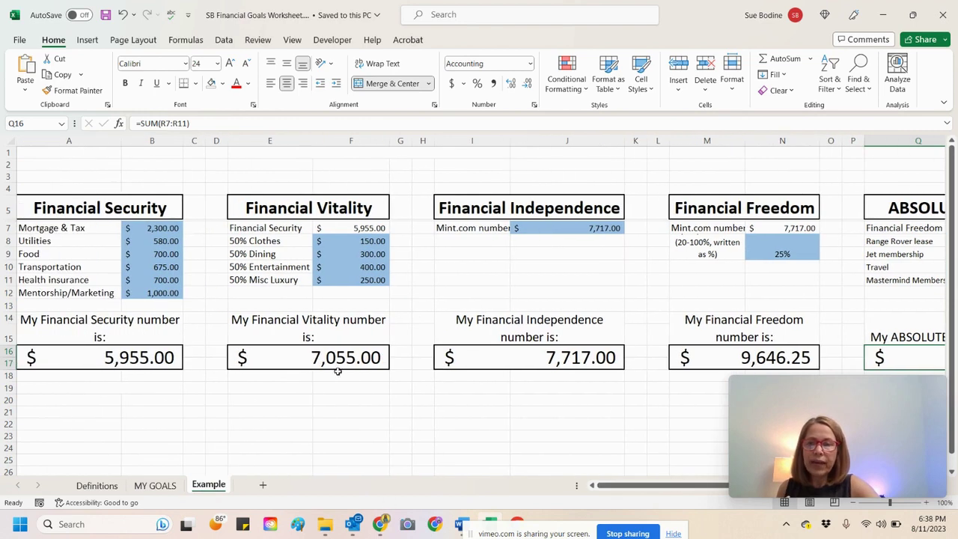
left_click_drag(169, 226, 165, 296)
left_click(147, 365)
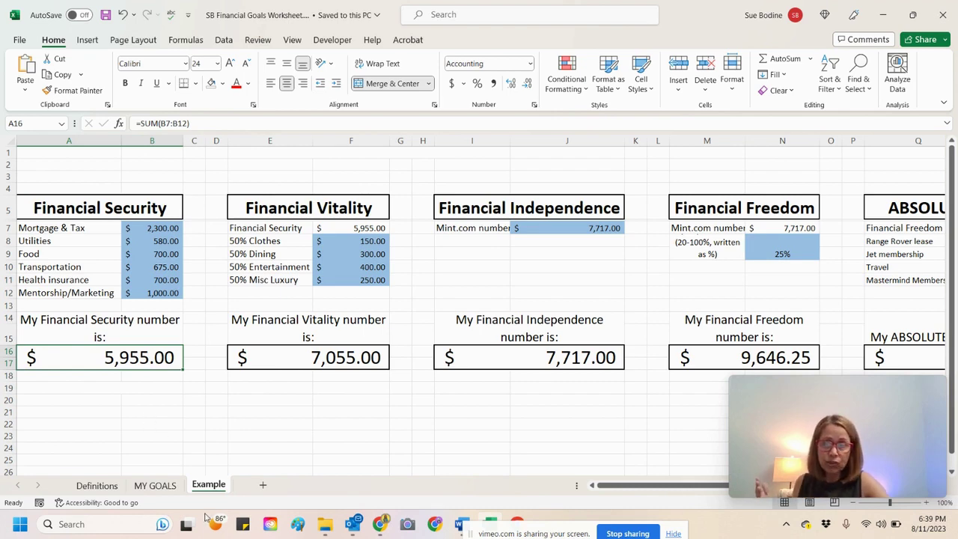
left_click(160, 488)
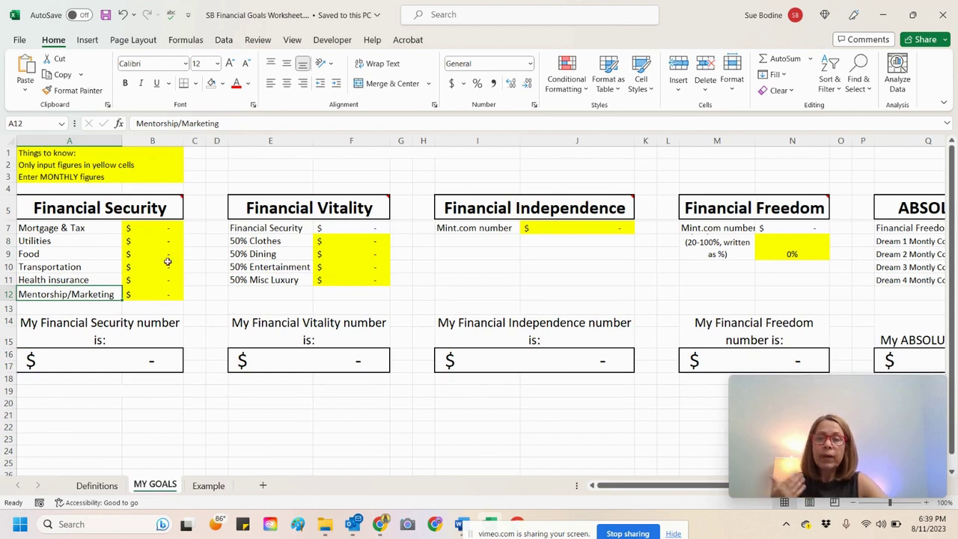
left_click(154, 361)
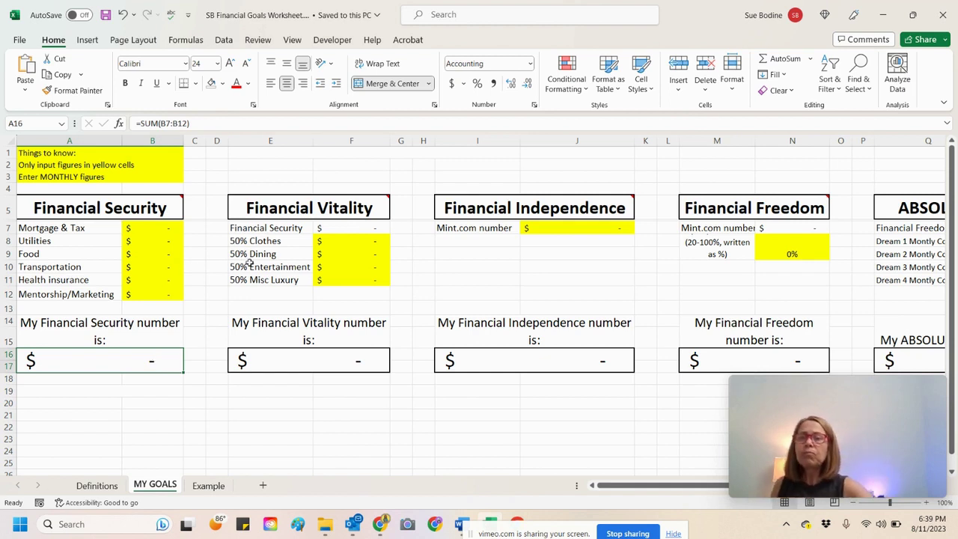
Review the Financial Vitality note and its 50% expense categories, plus the Mint.com number entry under Financial Independence.
left_click(280, 208)
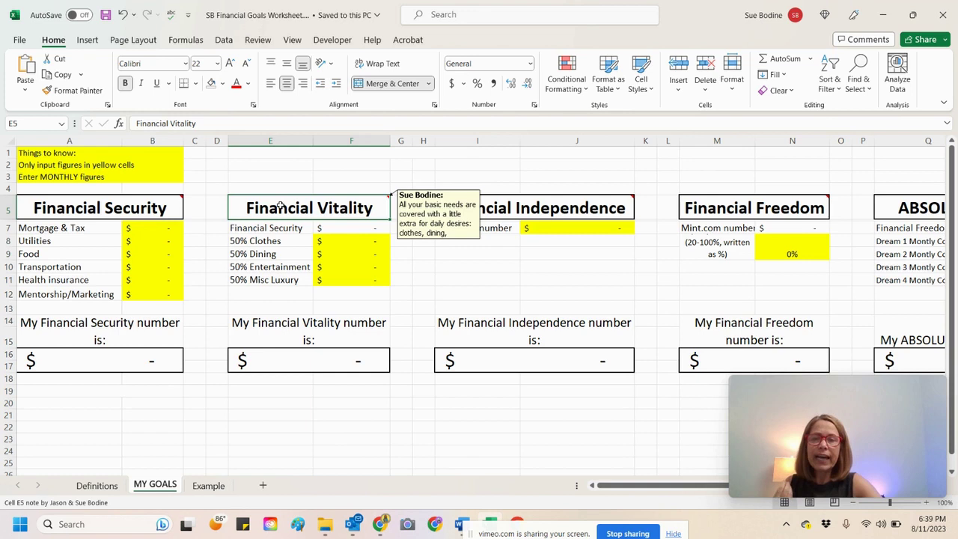
left_click(299, 229)
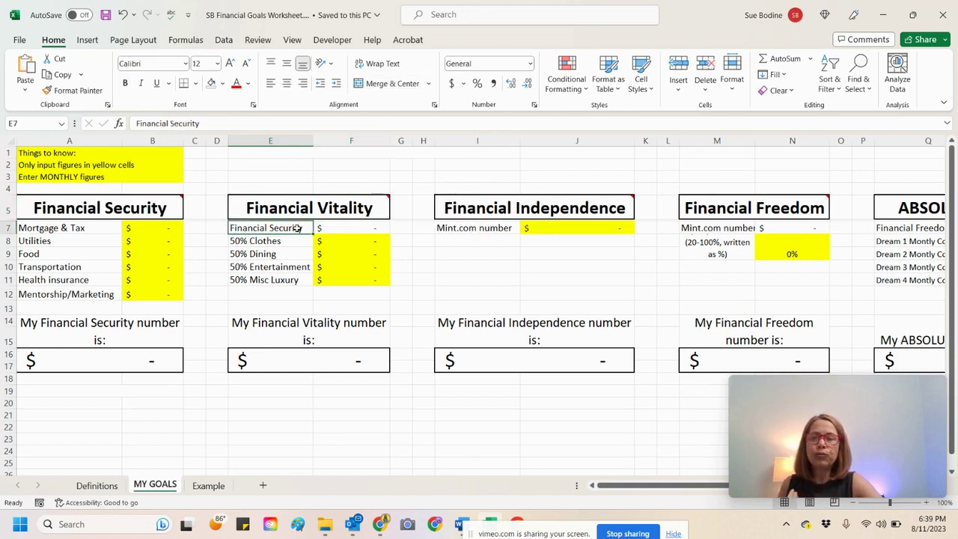
left_click(295, 242)
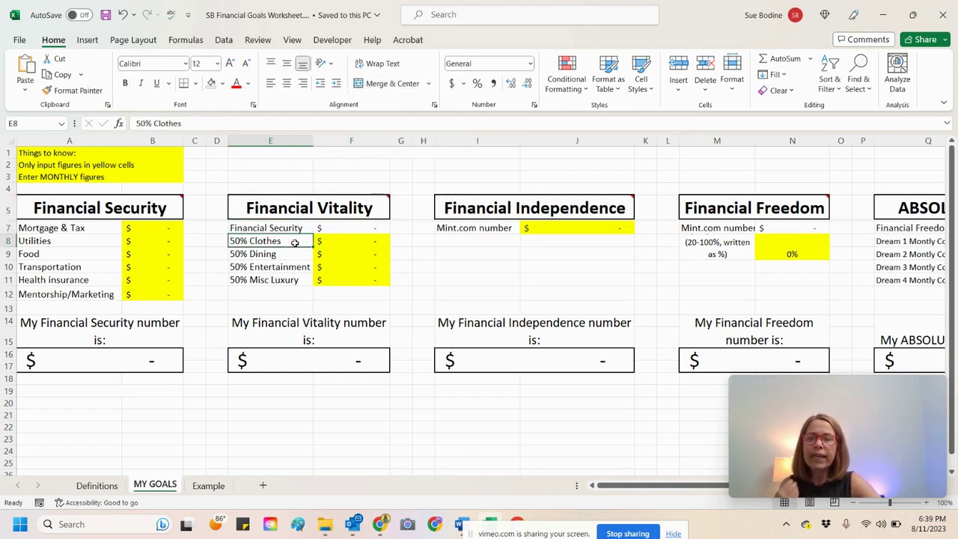
left_click(296, 256)
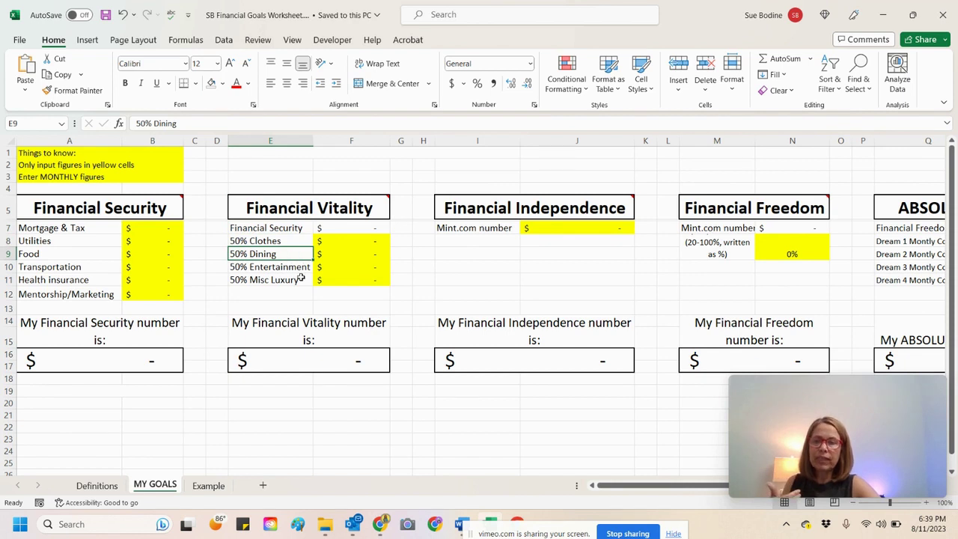
left_click(301, 279)
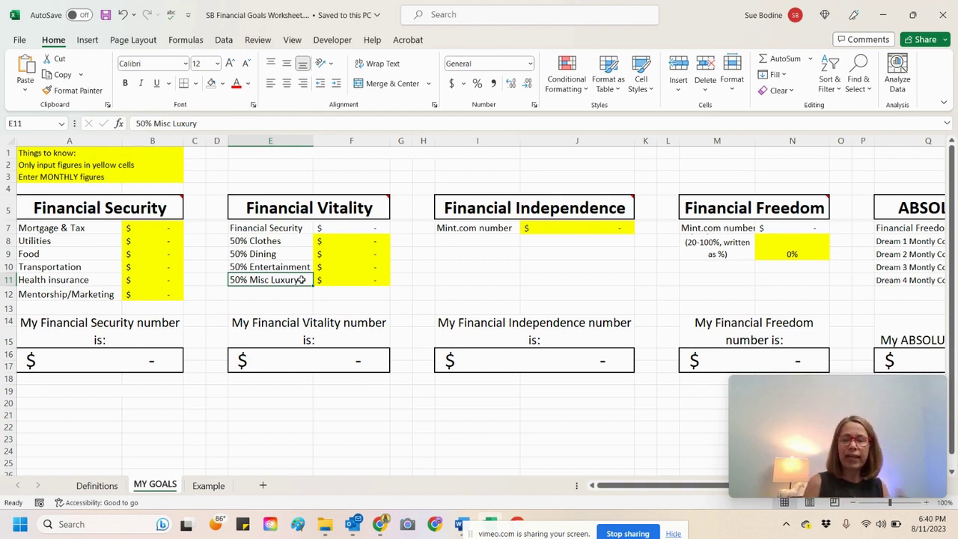
left_click(519, 210)
left_click(485, 233)
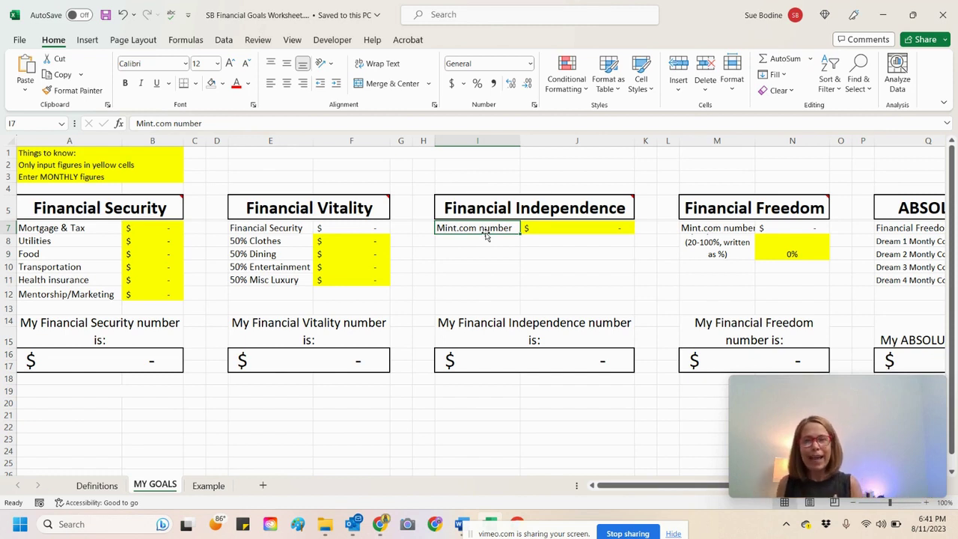
Examine the Financial Freedom note, Mint.com number and buffer percentage on MY GOALS, and check the filled-in version on the Example sheet.
left_click(734, 198)
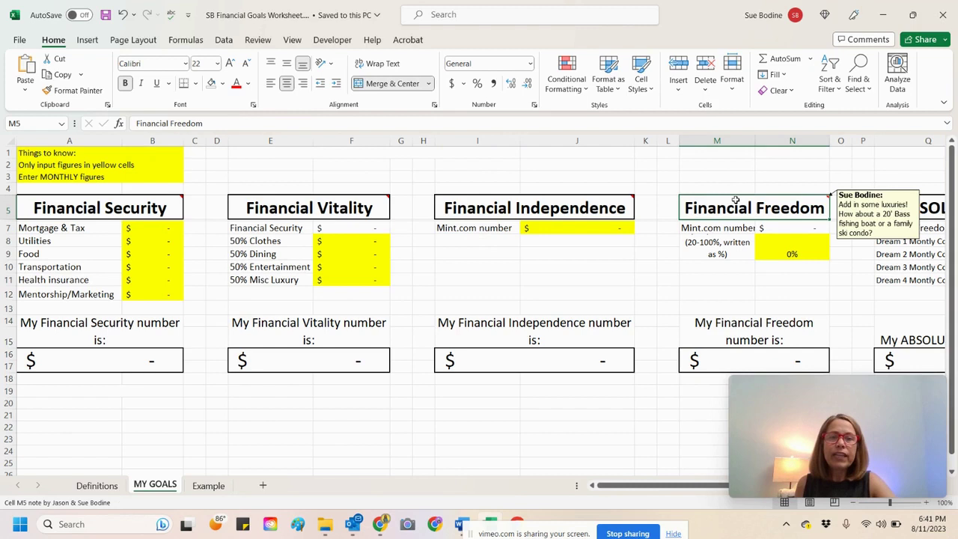
left_click(721, 228)
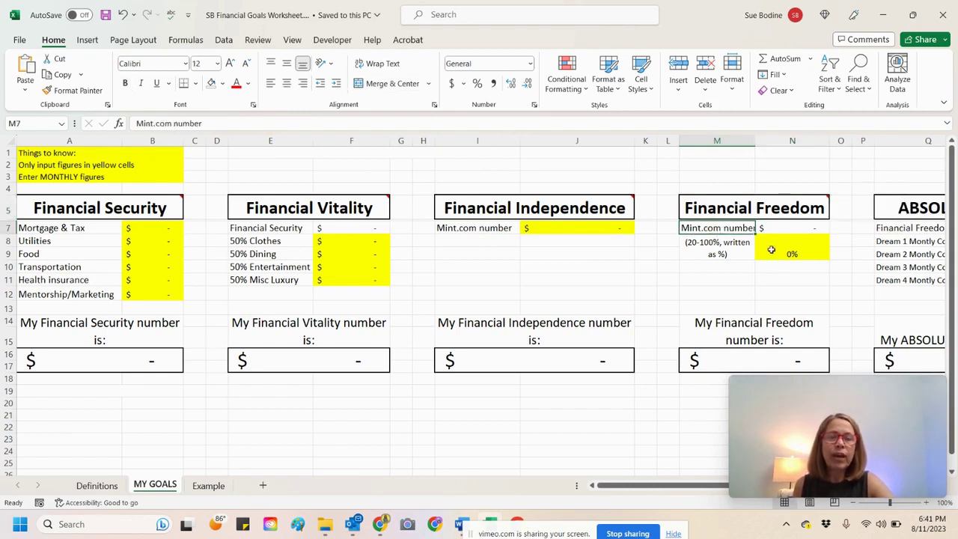
left_click(776, 249)
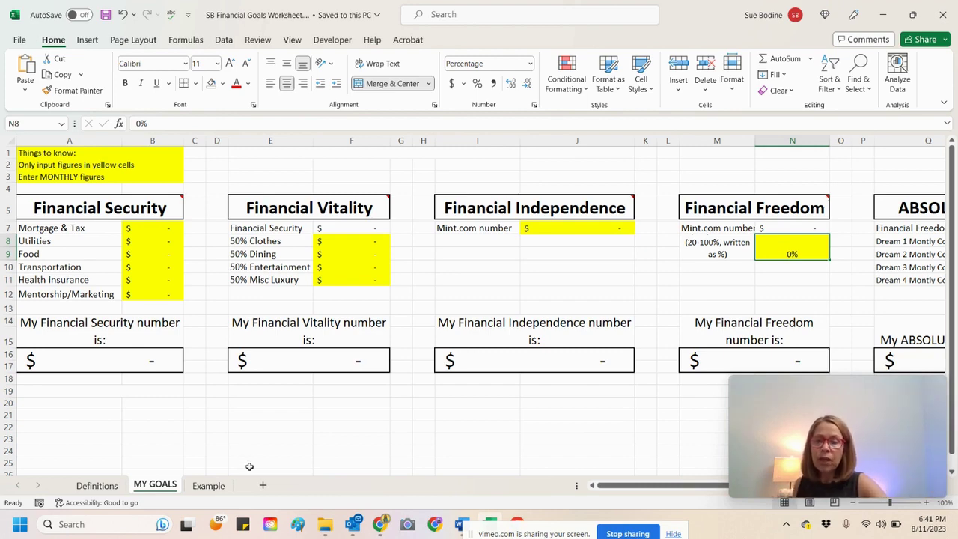
left_click(208, 485)
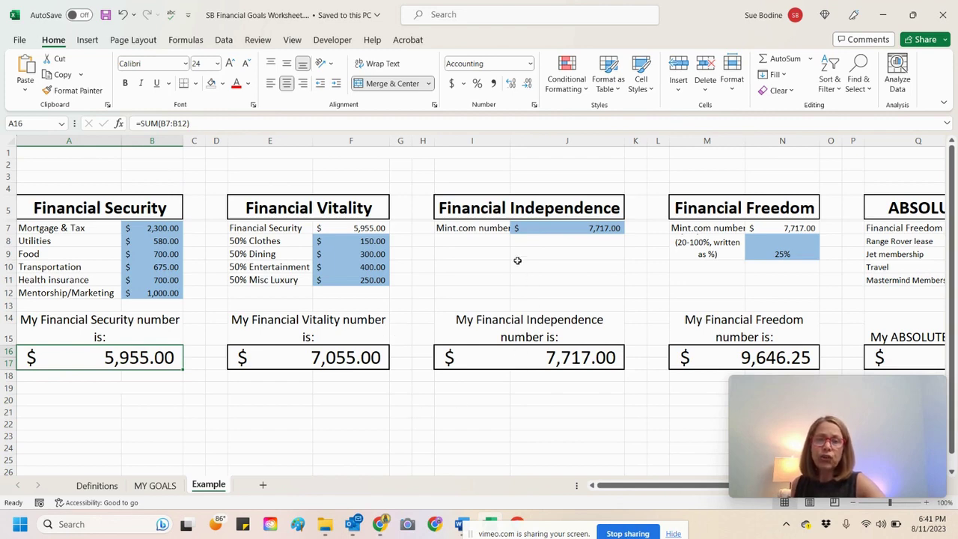
left_click_drag(629, 487, 610, 498)
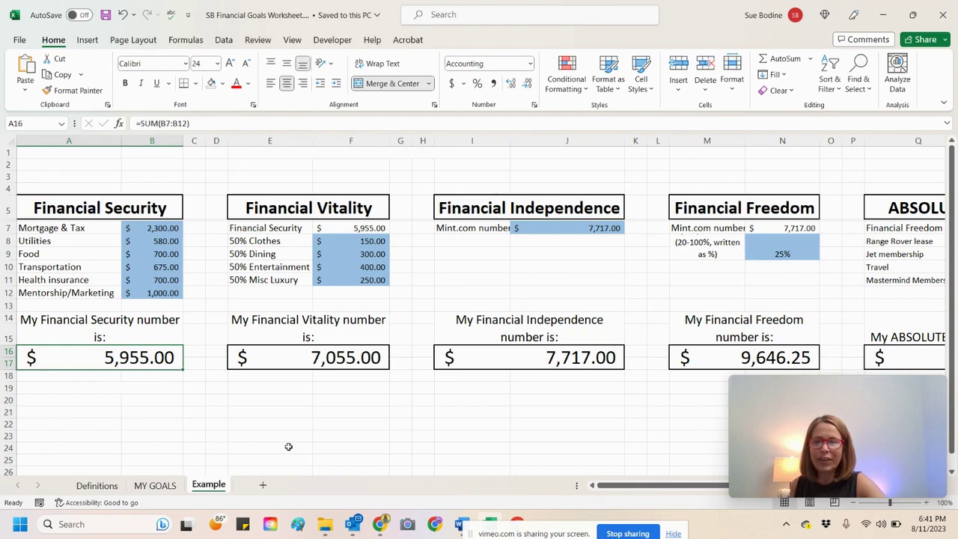
Review the ABSOLUTE FREEDOM section on the MY GOALS sheet, including its Financial Freedom and Dream 1 monthly cost rows.
left_click(155, 485)
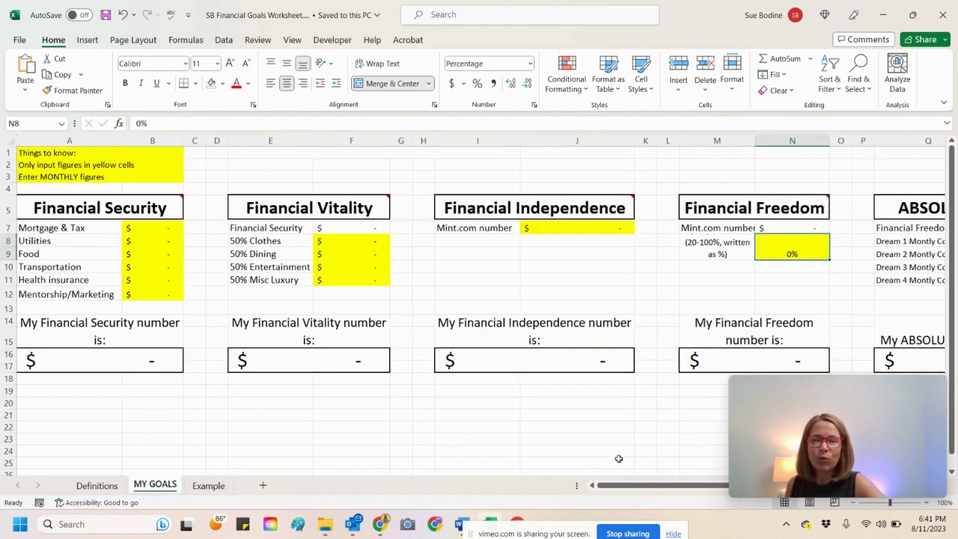
left_click_drag(645, 488, 697, 488)
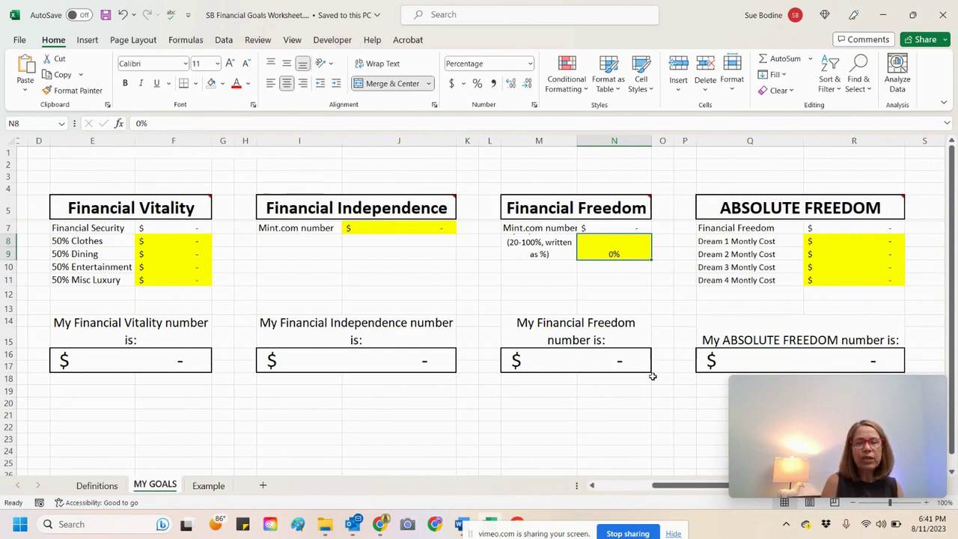
left_click(739, 226)
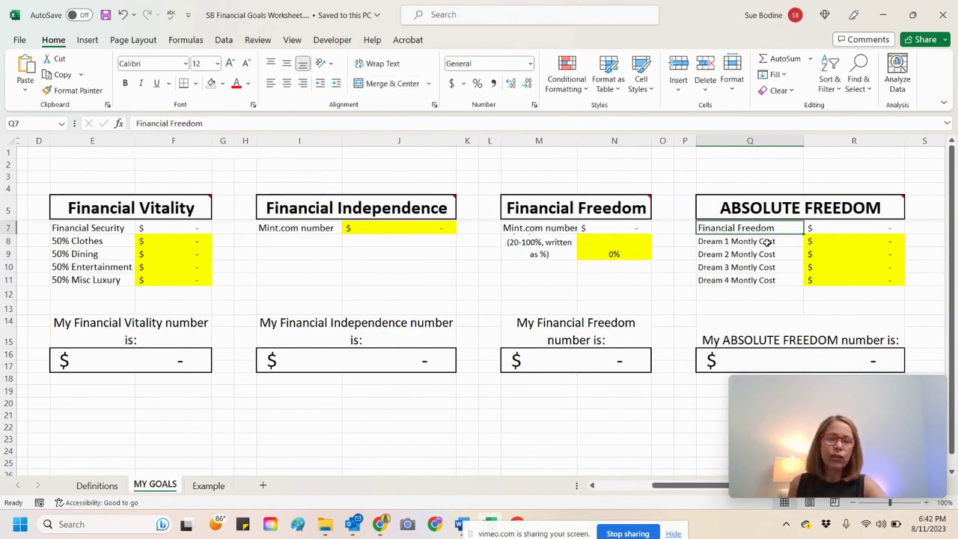
left_click(762, 241)
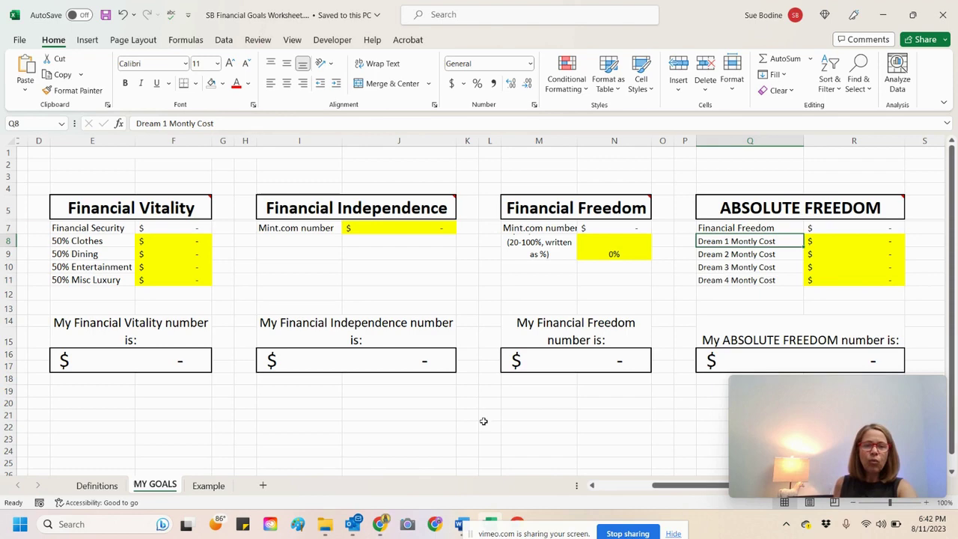
Inspect the ABSOLUTE FREEDOM dream costs and total on the Example sheet, and return to the first columns of MY GOALS.
left_click(208, 486)
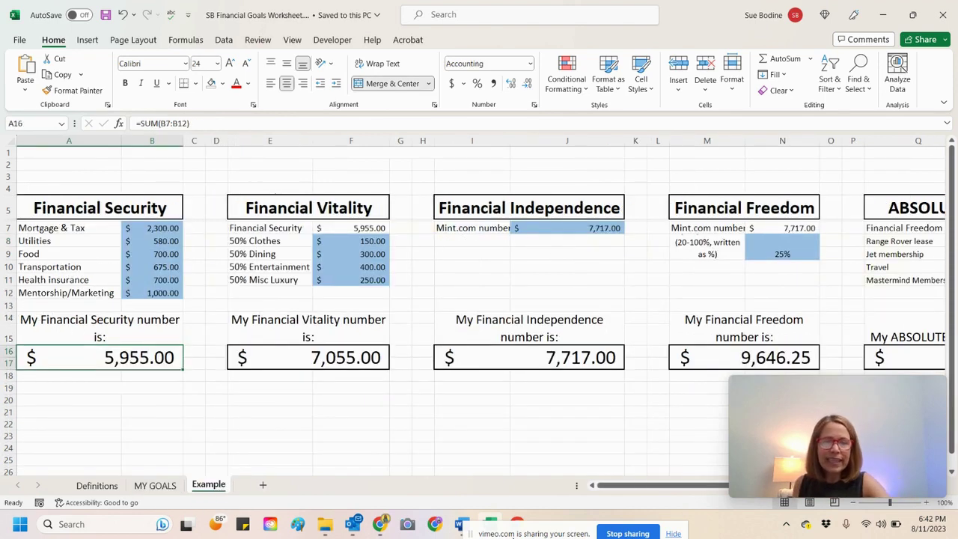
left_click_drag(612, 490, 655, 489)
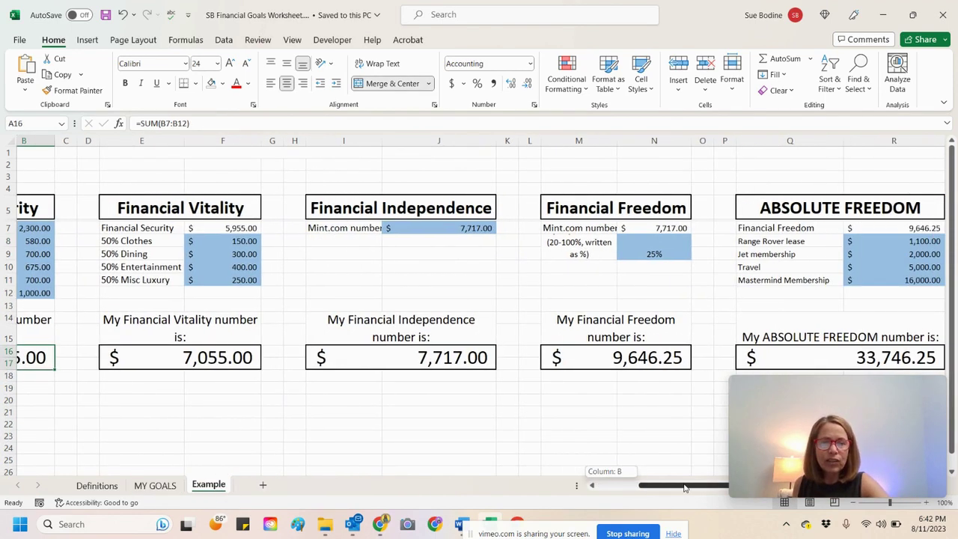
left_click(857, 360)
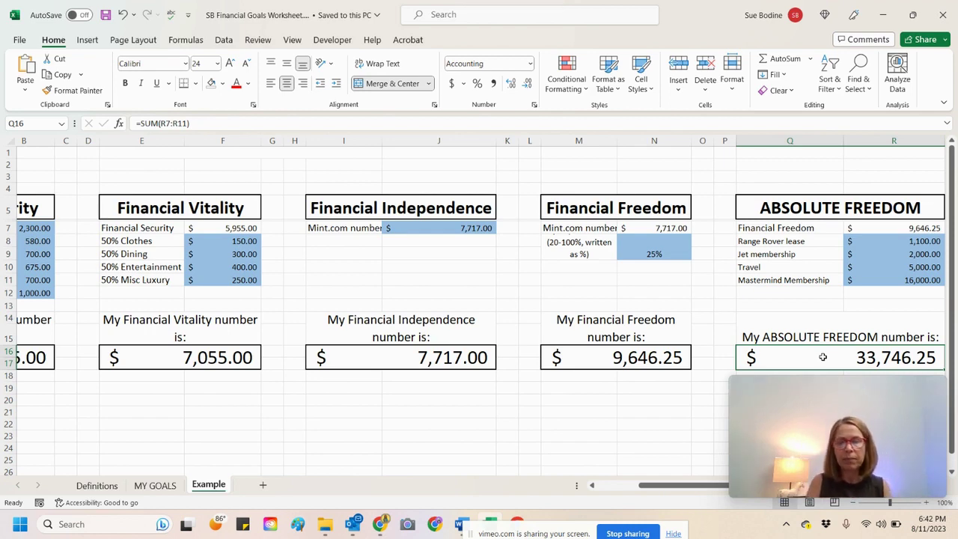
left_click(143, 489)
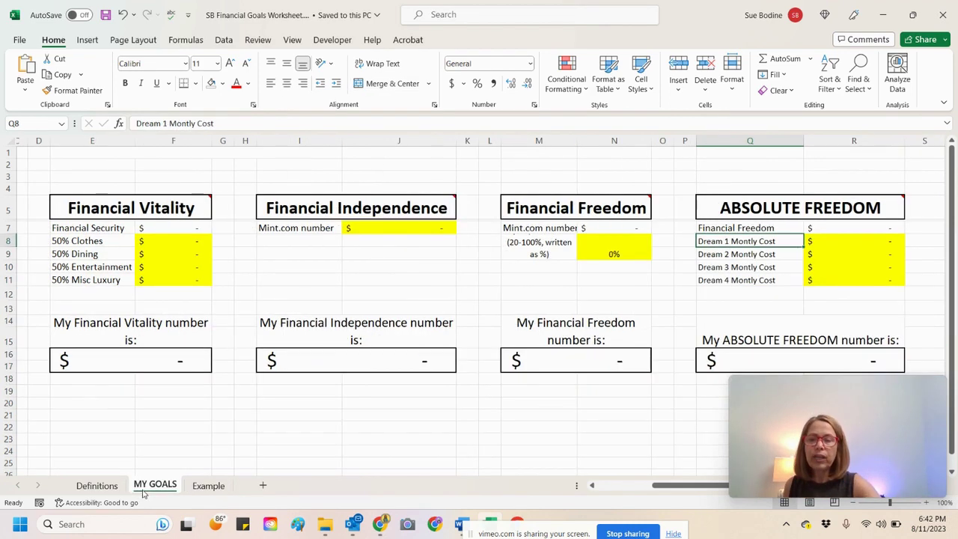
left_click_drag(660, 487, 574, 497)
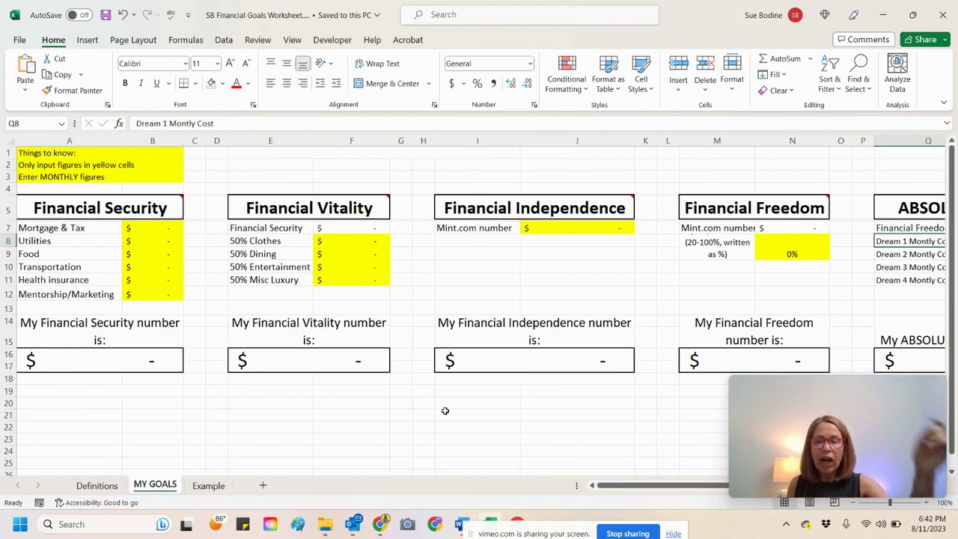